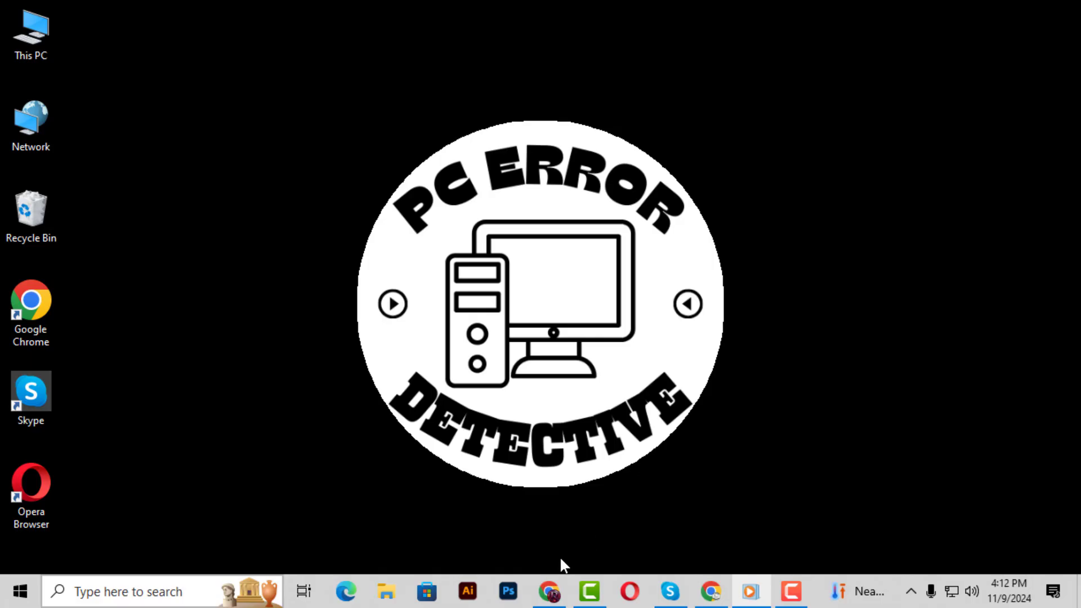
# Step: Search Google in Chrome for 'OneDrive download'
pyautogui.click(550, 592)
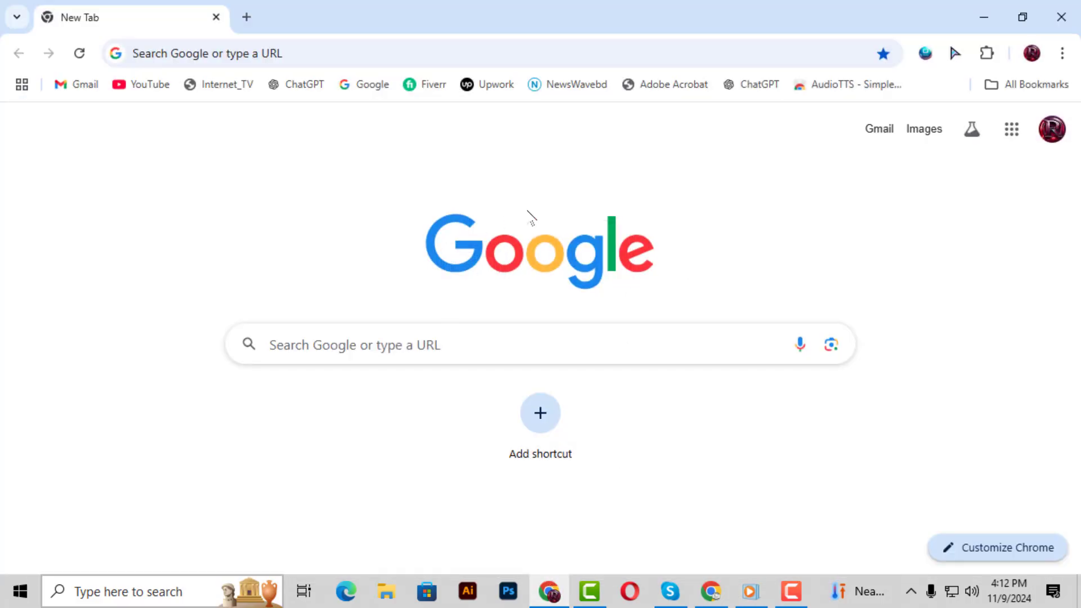
pyautogui.click(164, 53)
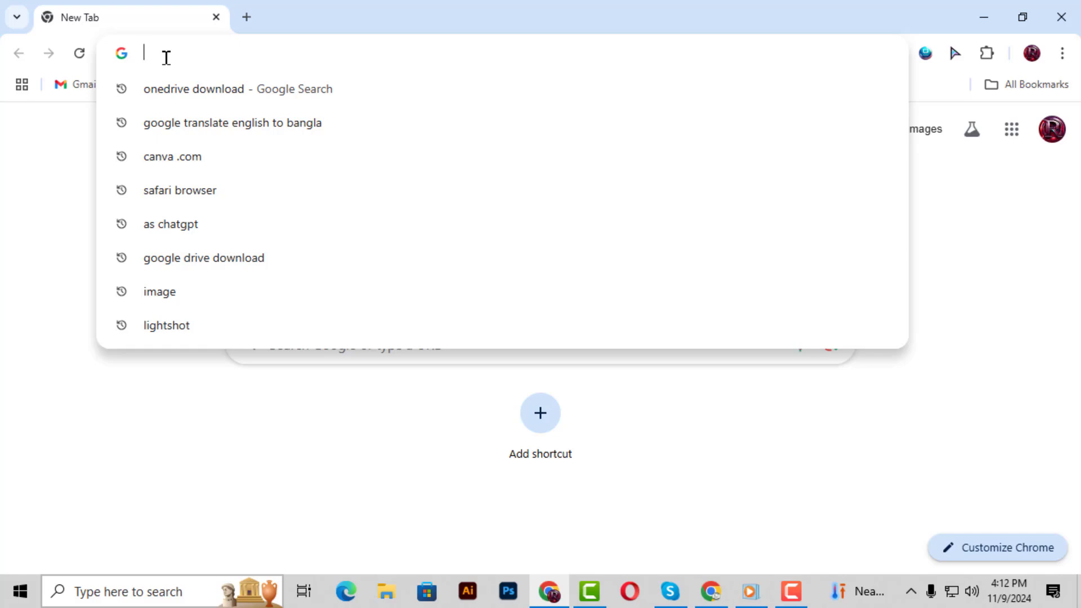
pyautogui.write('oneDrive download')
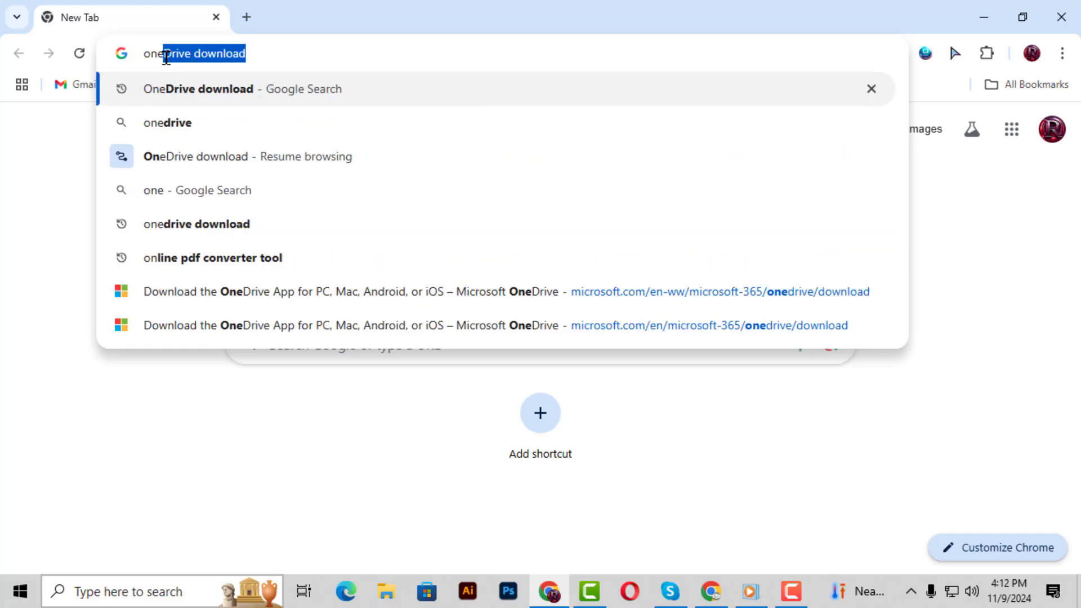
pyautogui.press('Return')
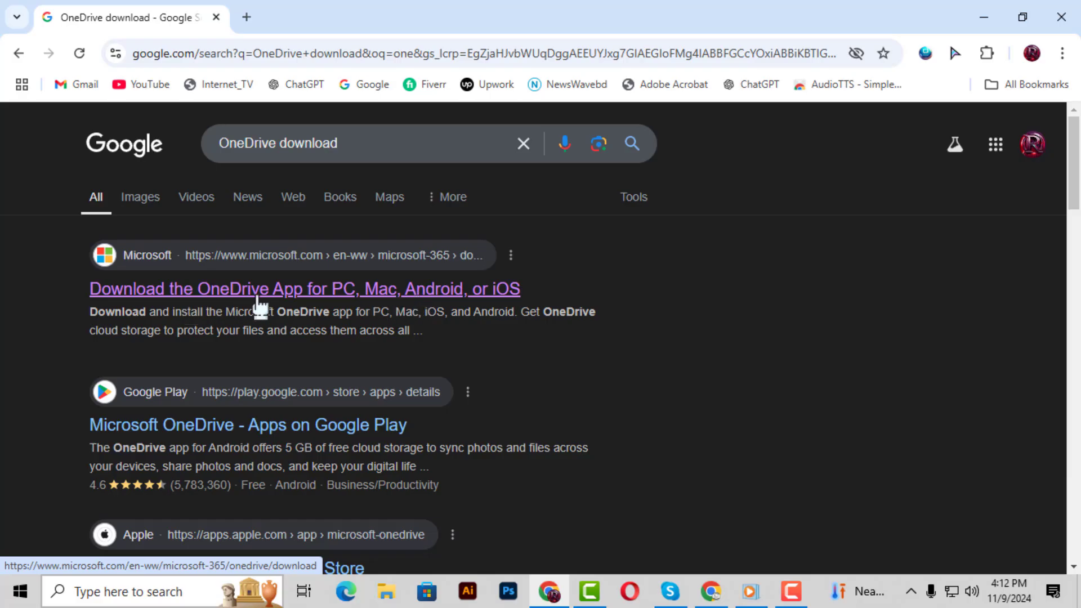
# Step: Download OneDriveSetup.exe (78.4 MB) from Microsoft's Download OneDrive page
pyautogui.click(257, 292)
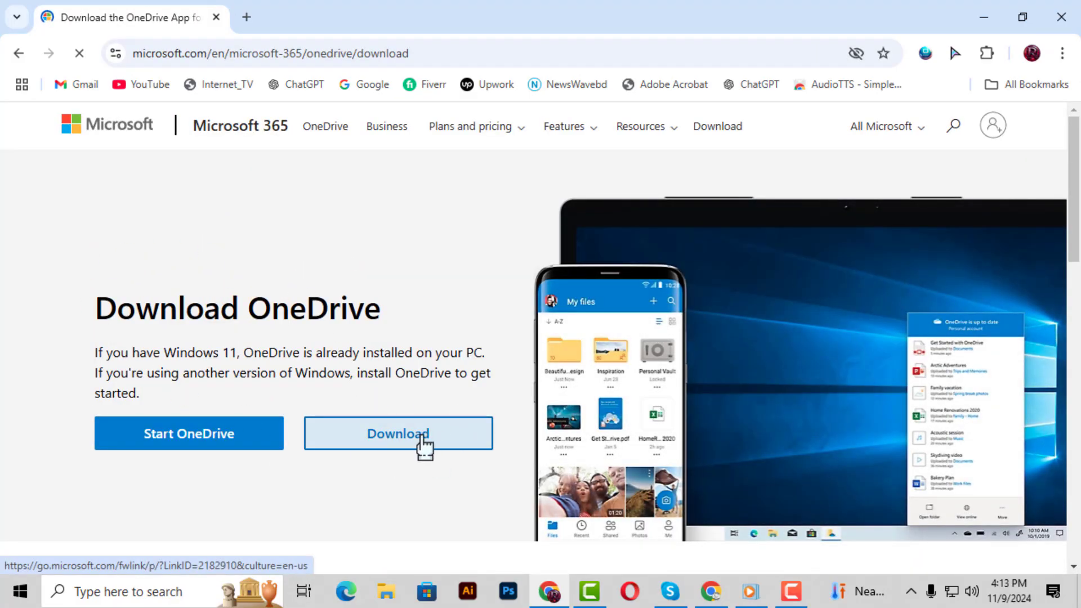
pyautogui.click(425, 448)
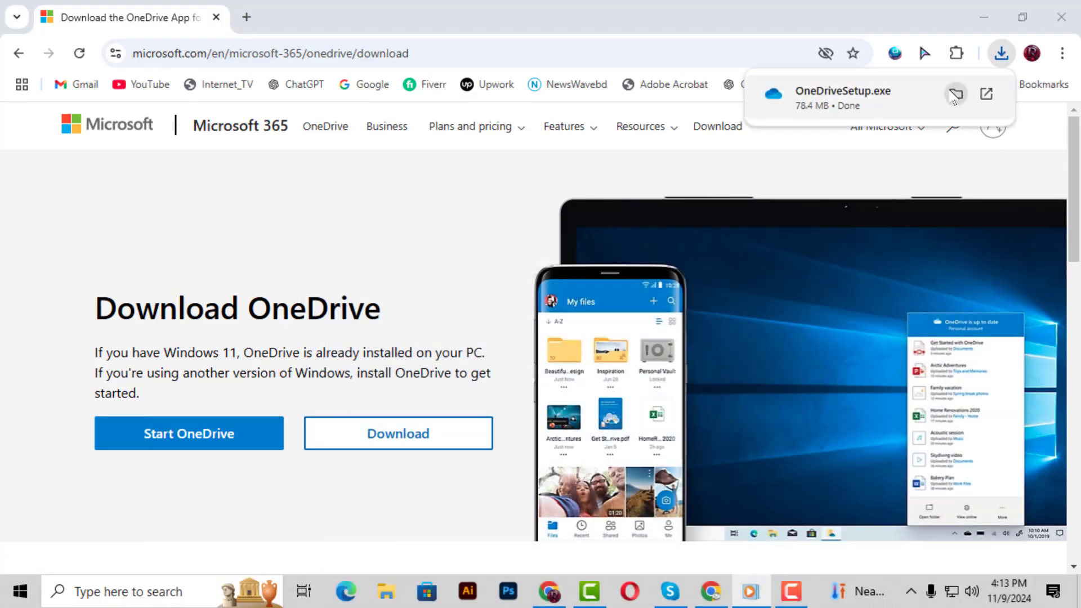
# Step: Run OneDriveSetup from the Downloads folder to install OneDrive
pyautogui.click(957, 95)
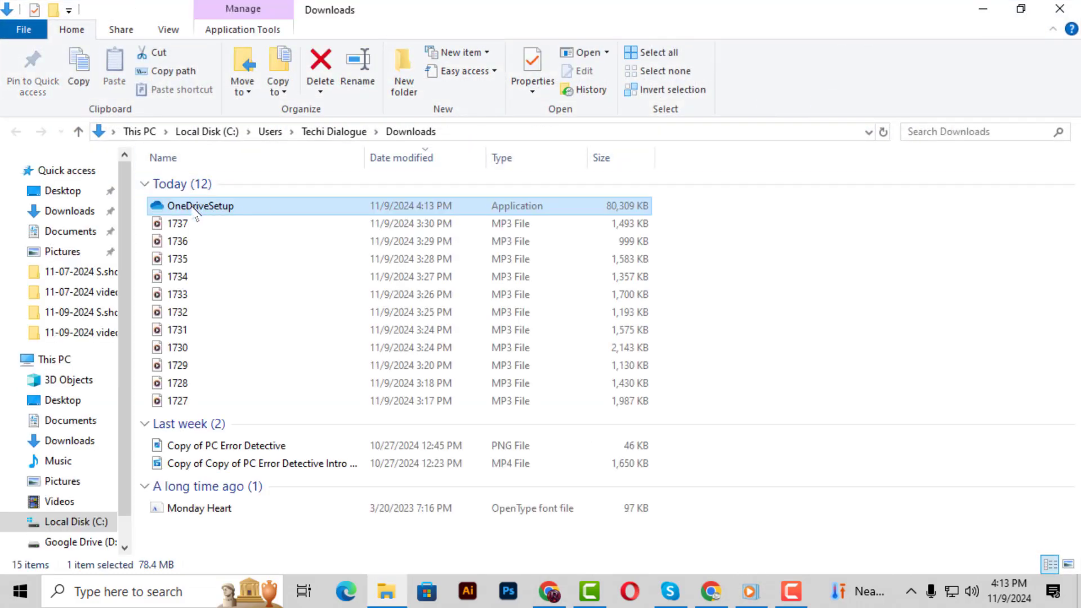
pyautogui.doubleClick(196, 209)
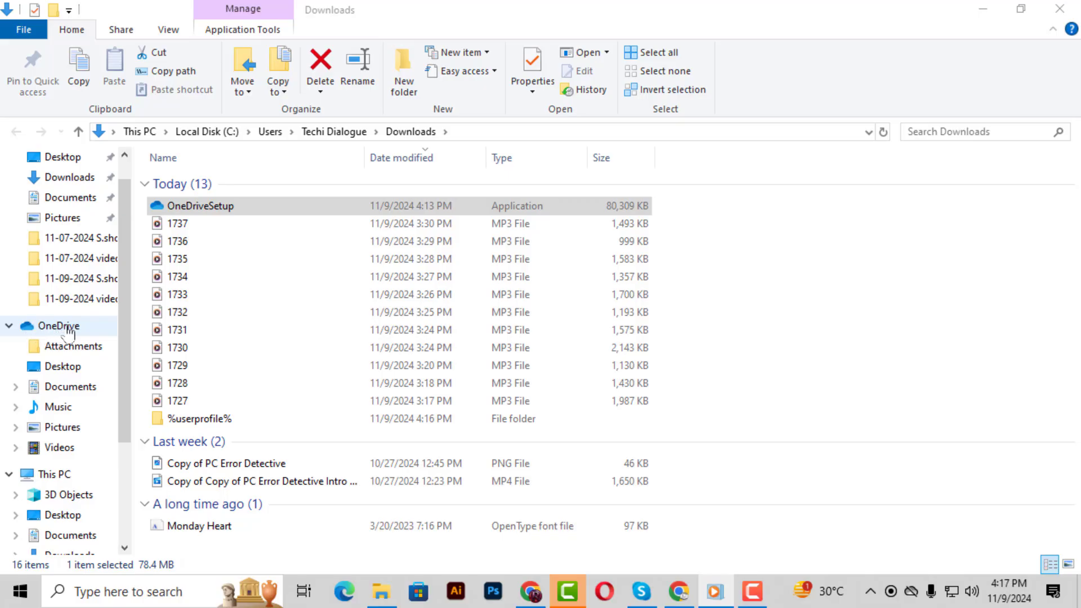
# Step: Collapse and re-expand OneDrive in the navigation pane, then open its folder
pyautogui.doubleClick(68, 333)
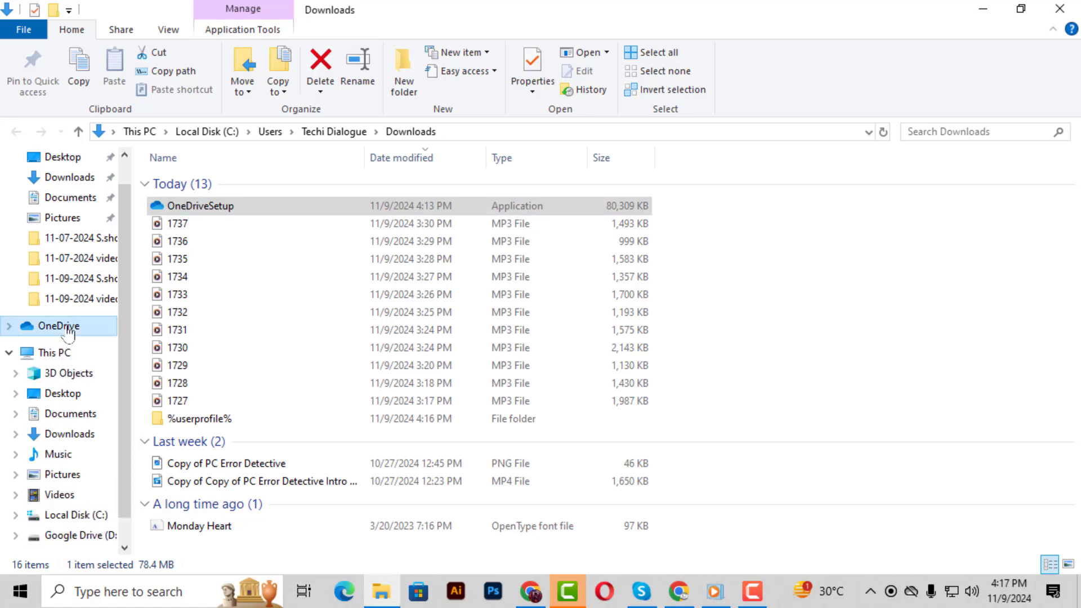
pyautogui.click(9, 328)
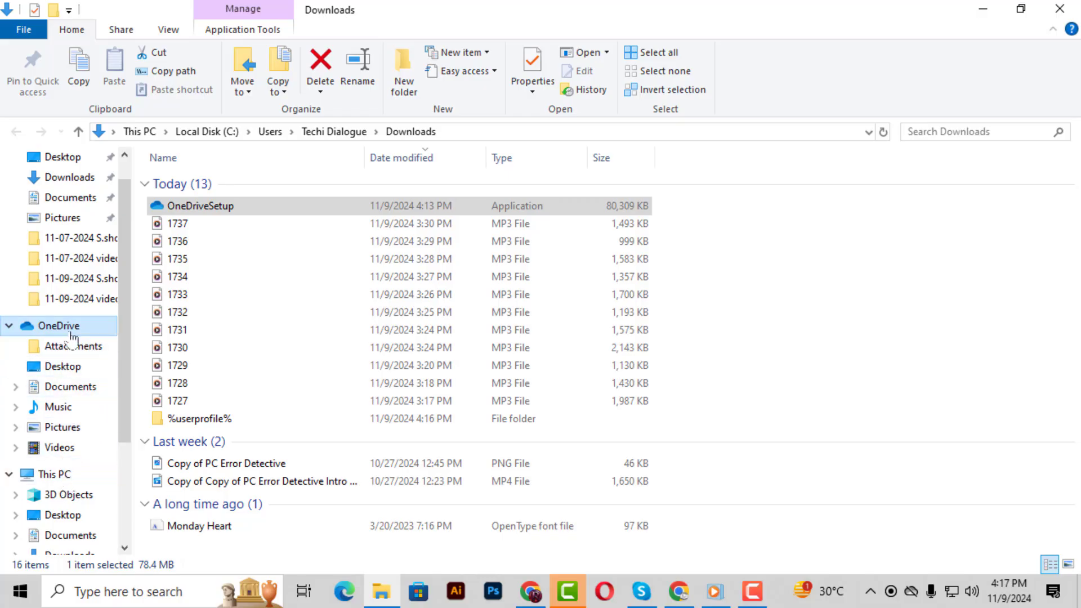
pyautogui.click(71, 335)
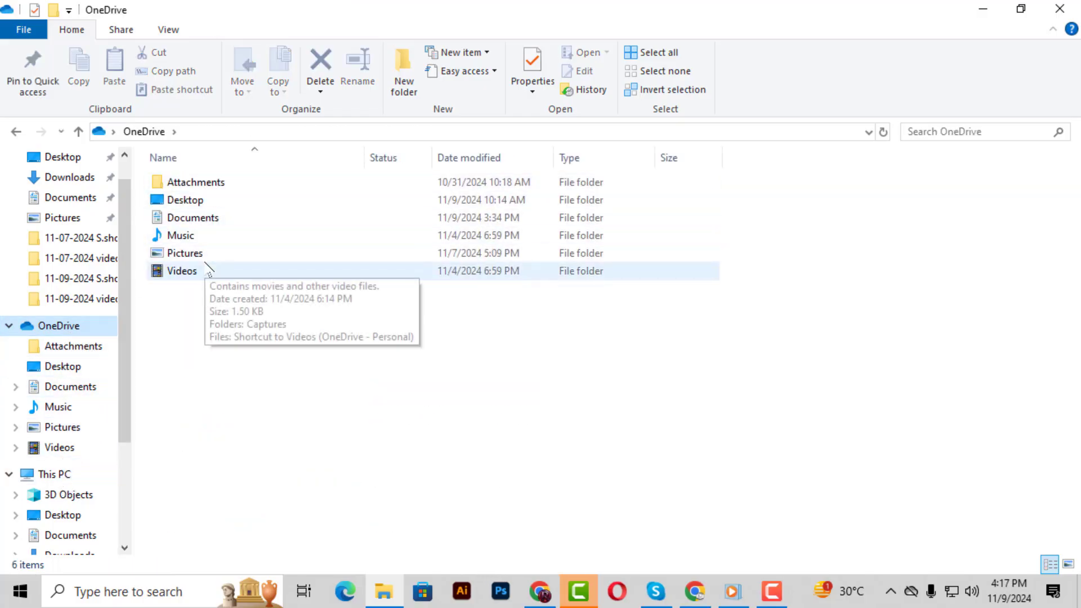